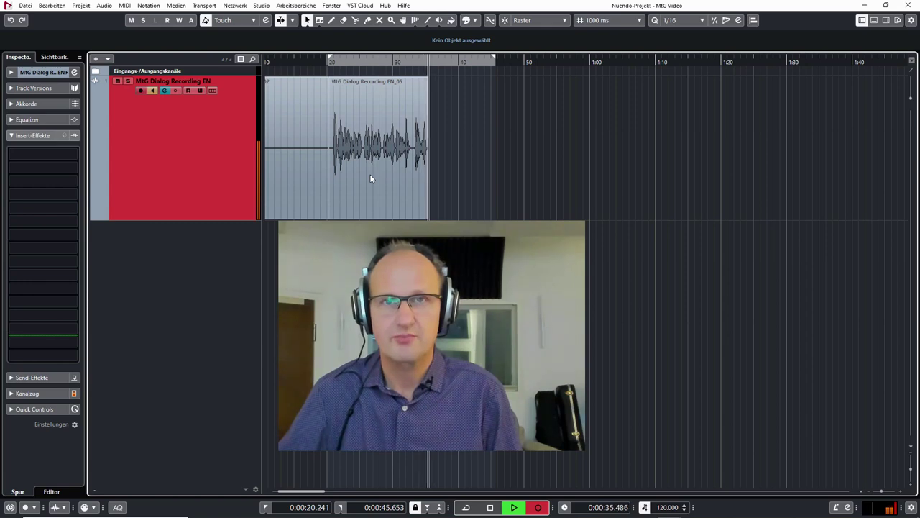
Stop the dialogue recording and open the dialog track's MAAT MtG insert editor.
{"action": "key", "text": "space"}
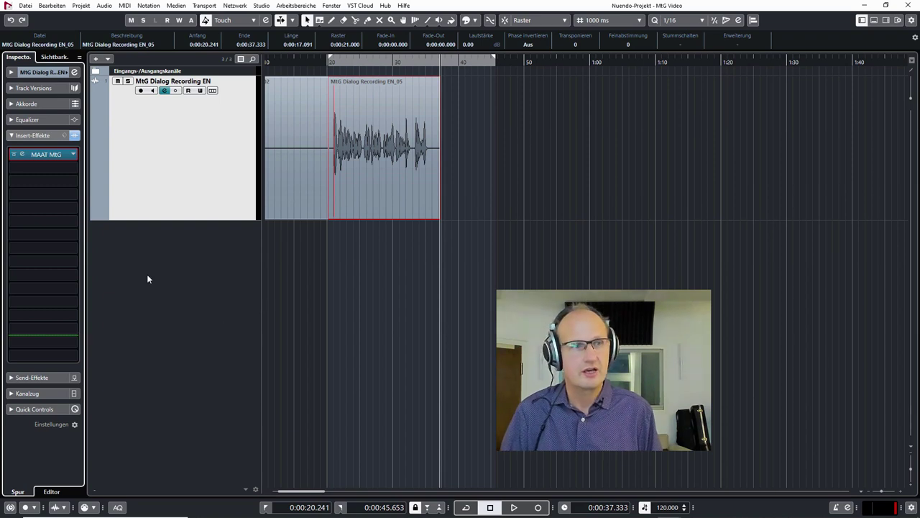
{"action": "left_click", "coordinate": [44, 155]}
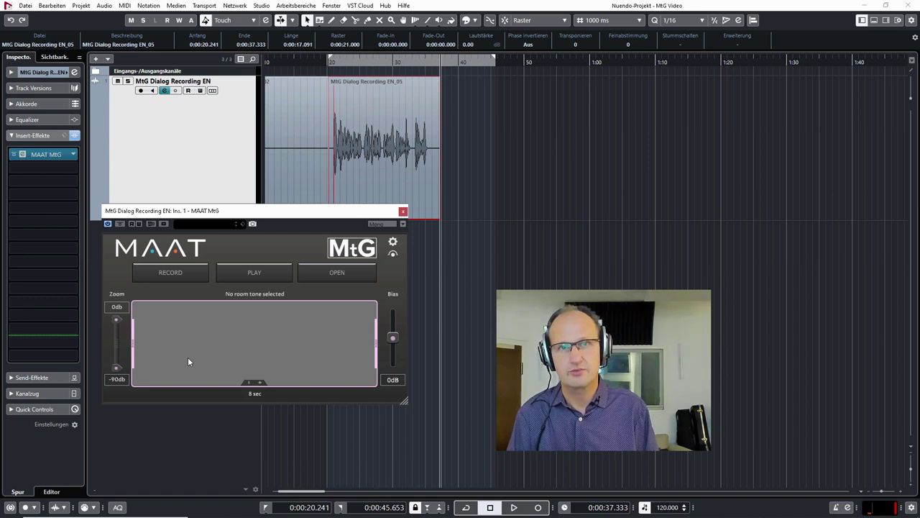
Record-arm and monitor the dialog track, then name a new MtG room tone 'FT Roomtone EN 1'.
{"action": "left_click", "coordinate": [287, 341]}
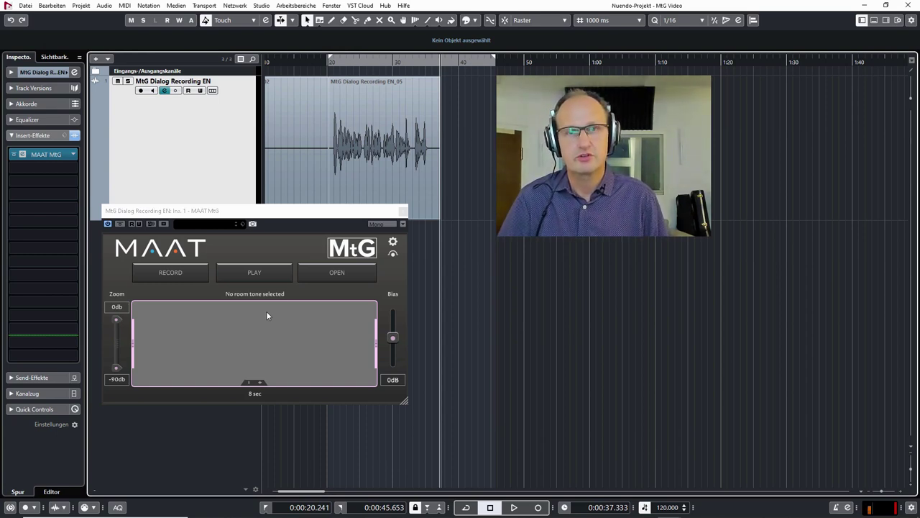
{"action": "left_click", "coordinate": [140, 91]}
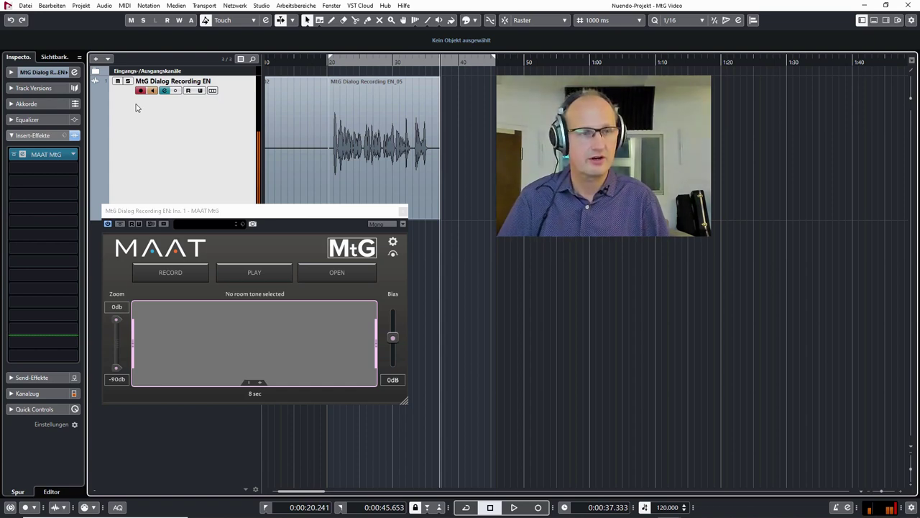
{"action": "left_click", "coordinate": [168, 273]}
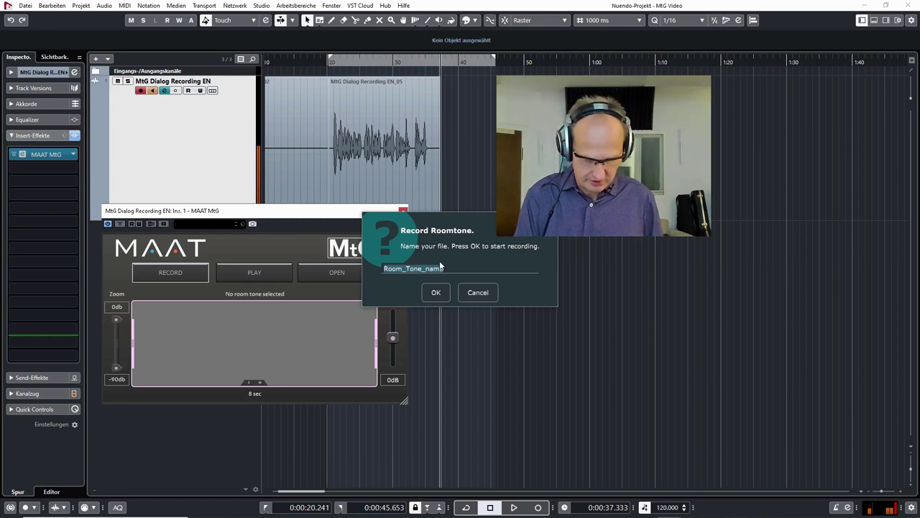
{"action": "type", "text": "FT R"}
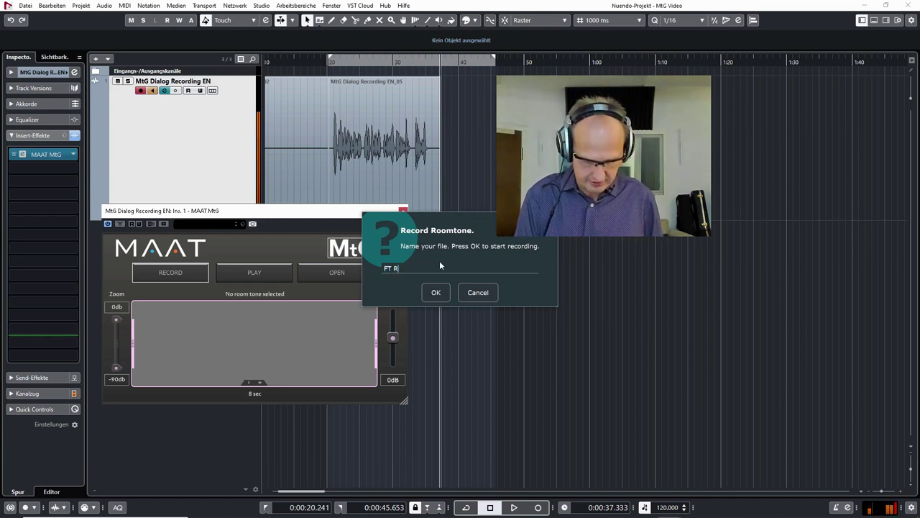
{"action": "type", "text": "oomto"}
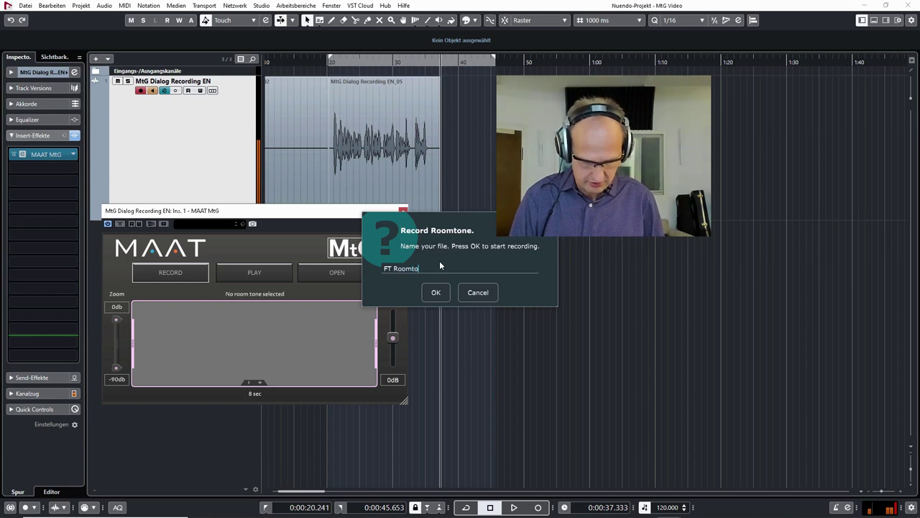
{"action": "type", "text": "ne EN 1"}
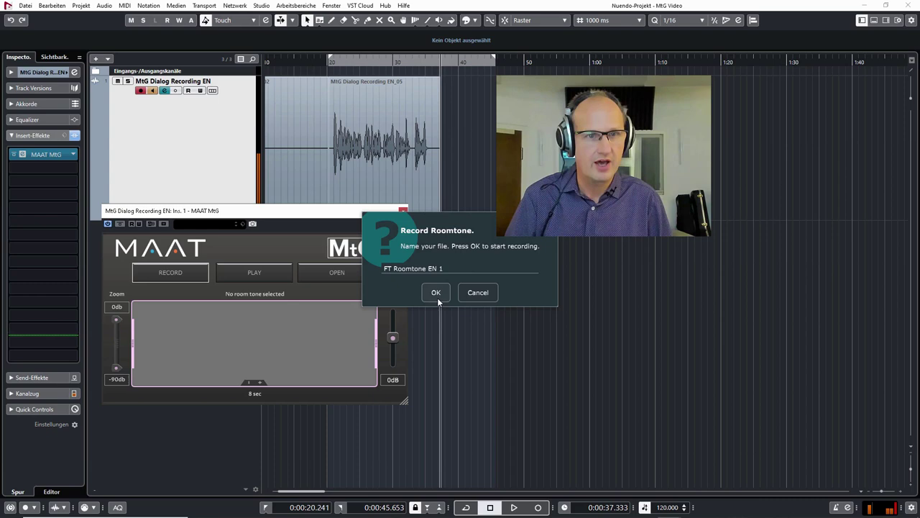
Capture about 8 seconds of FT Roomtone EN 1 and trim the selection's start and end.
{"action": "left_click", "coordinate": [437, 296]}
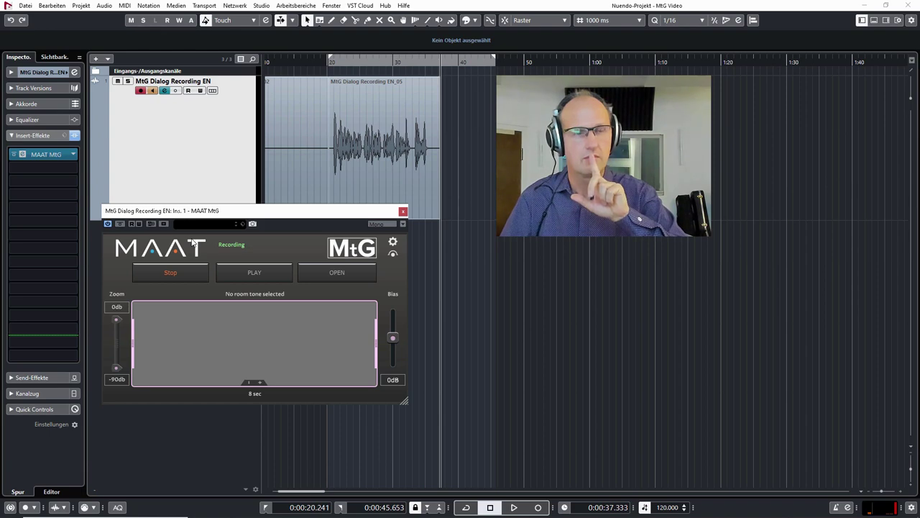
{"action": "left_click", "coordinate": [184, 271]}
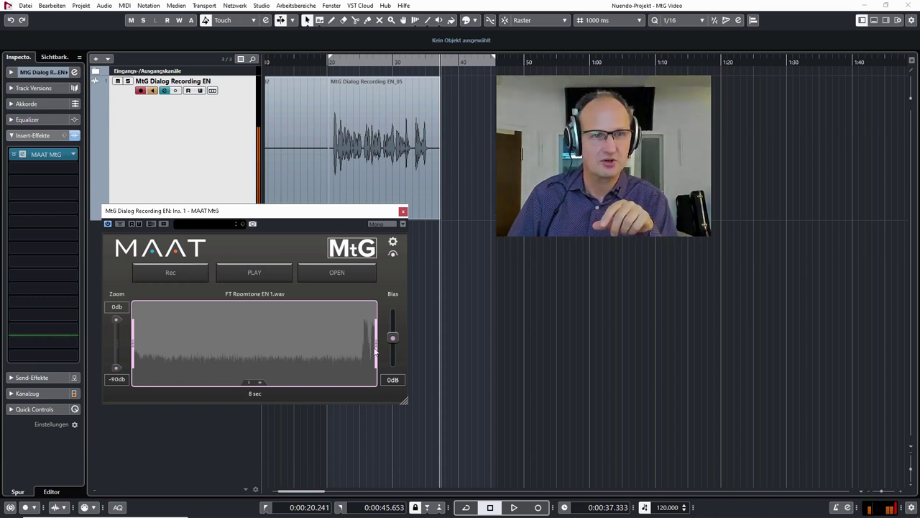
{"action": "left_click_drag", "start_coordinate": [375, 343], "coordinate": [357, 345]}
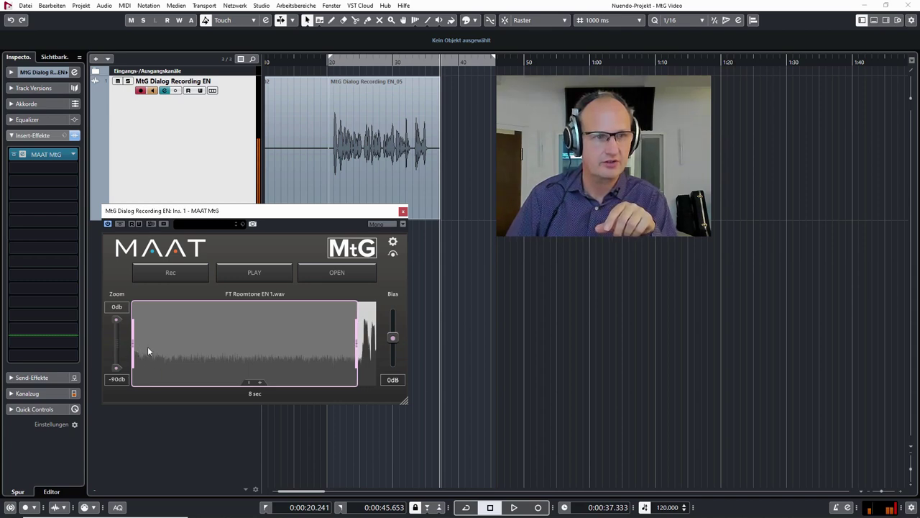
{"action": "left_click_drag", "start_coordinate": [133, 352], "coordinate": [171, 352]}
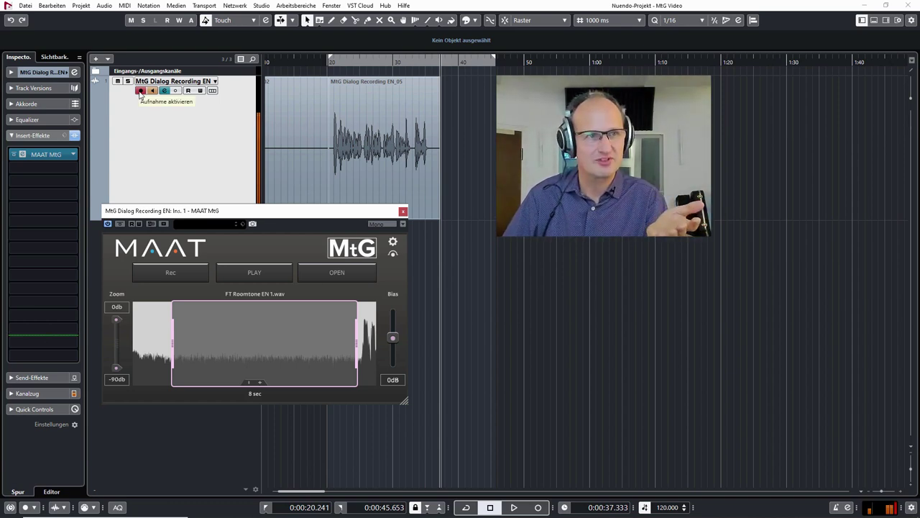
{"action": "left_click", "coordinate": [255, 277]}
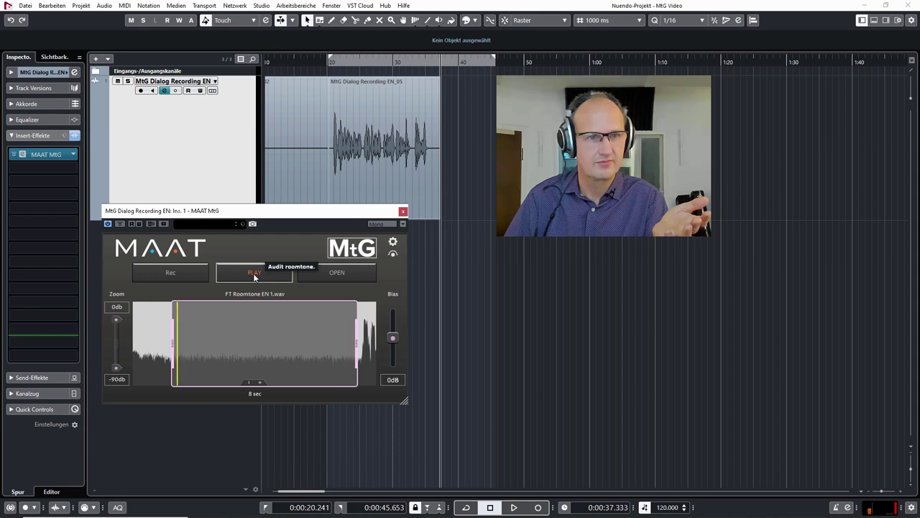
{"action": "left_click", "coordinate": [255, 275]}
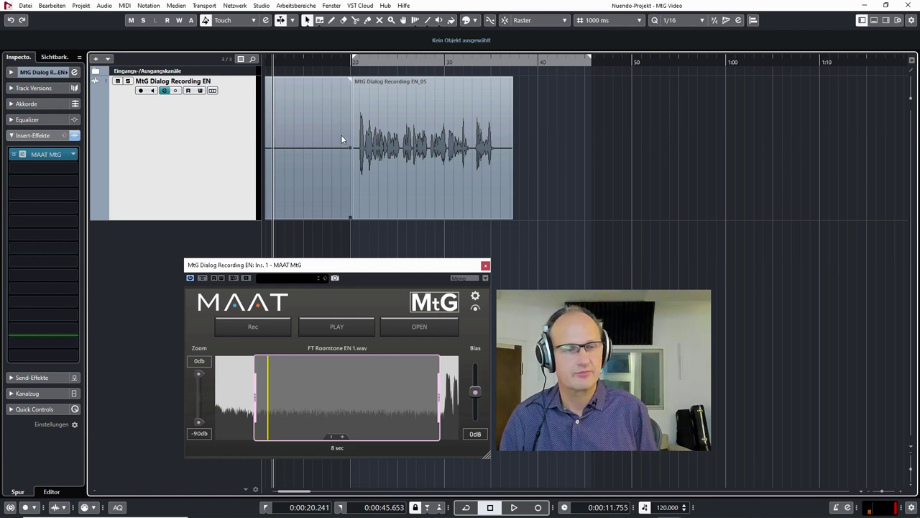
Record a second room tone named 'FT Roomtone EN2' by briefly playing the dialog track.
{"action": "left_click", "coordinate": [254, 325]}
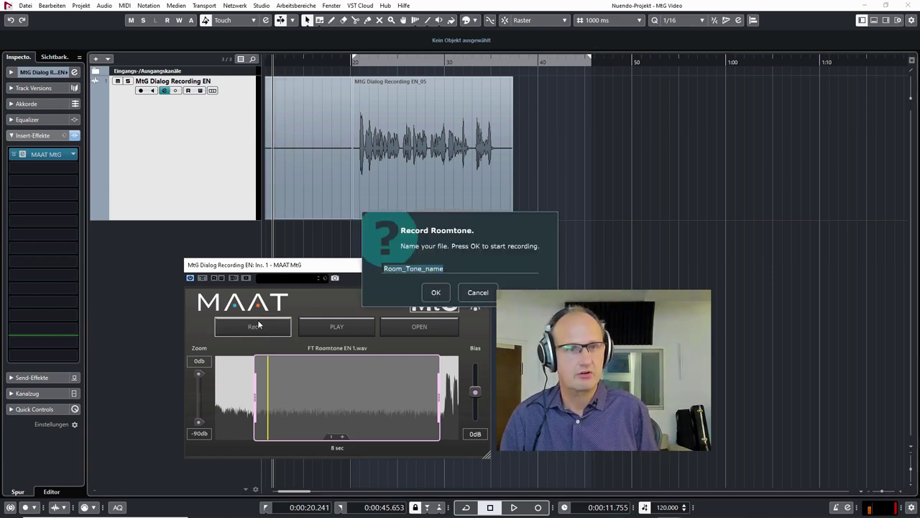
{"action": "type", "text": "FT"}
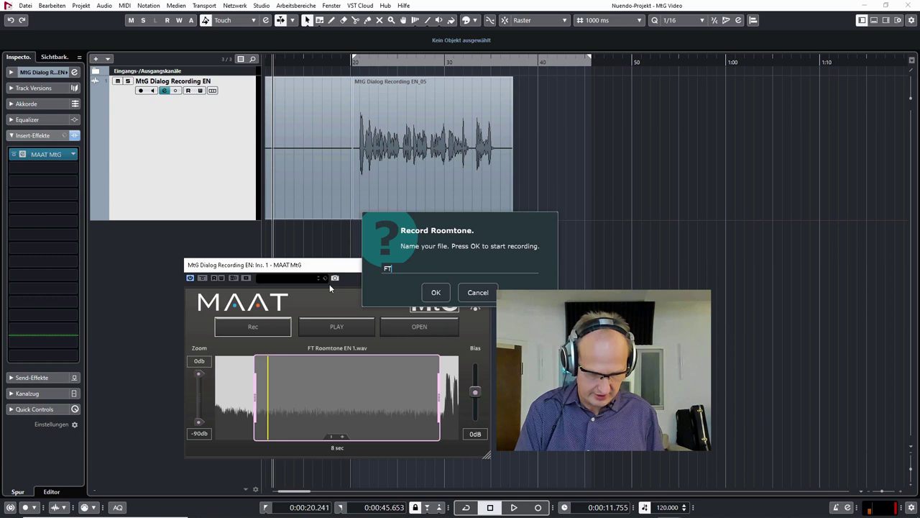
{"action": "type", "text": " Roomt"}
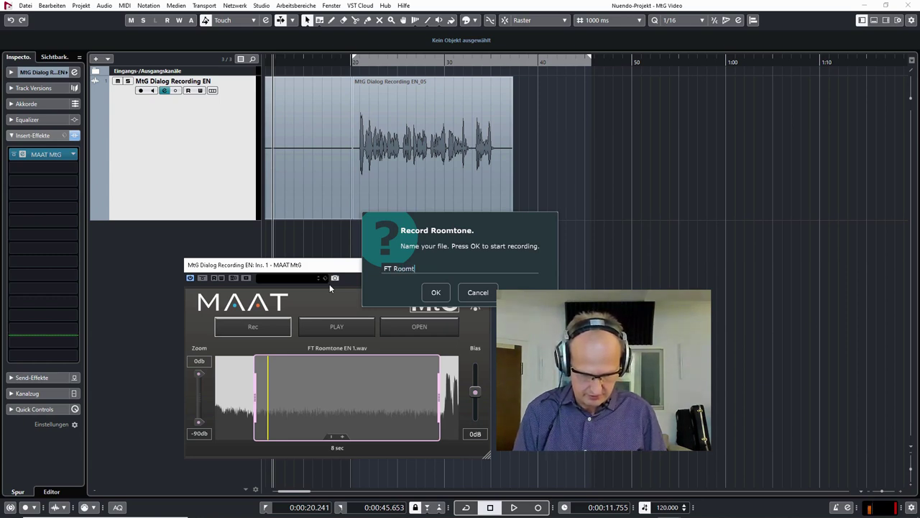
{"action": "type", "text": "one EN2"}
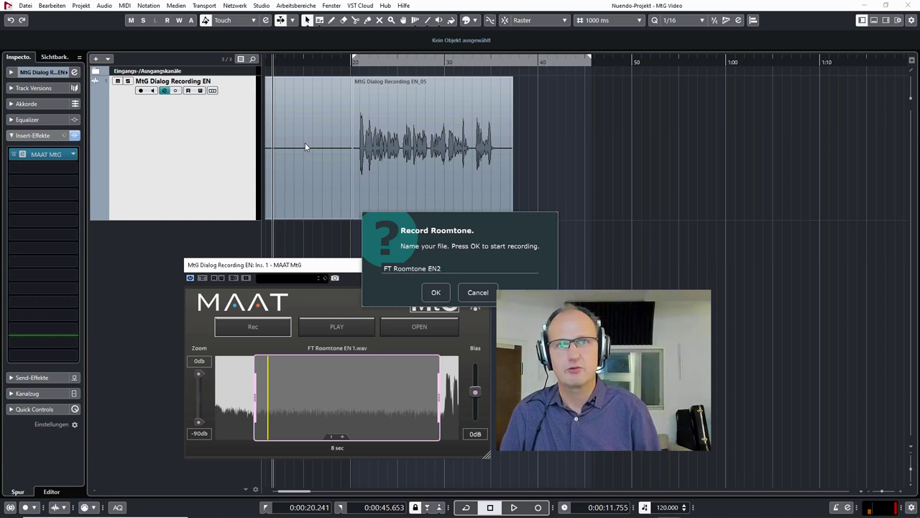
{"action": "left_click", "coordinate": [434, 293]}
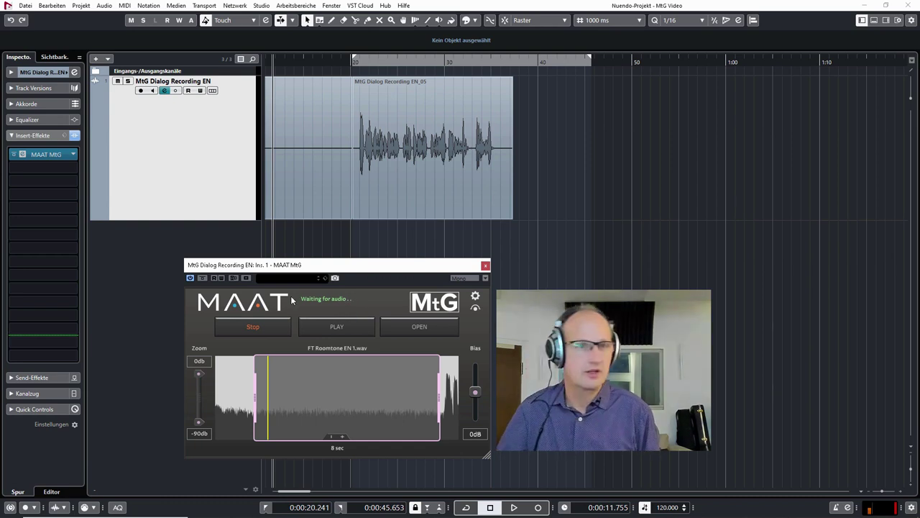
{"action": "key", "text": "space"}
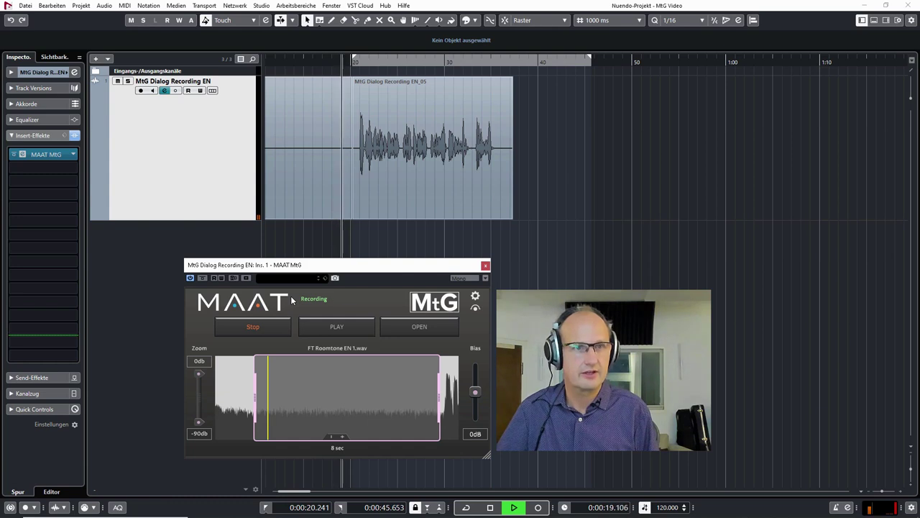
{"action": "key", "text": "space"}
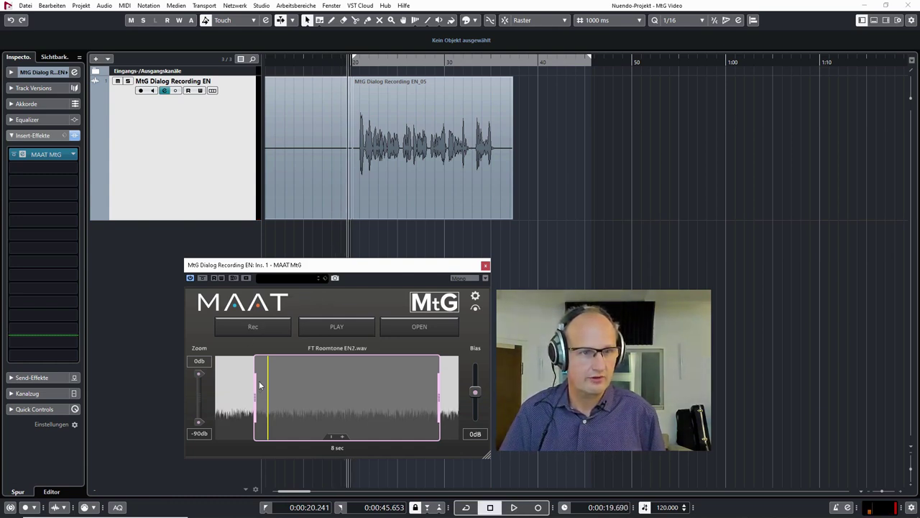
Stretch the selection over the whole FT Roomtone EN2 sample and audition it from a chosen position.
{"action": "left_click_drag", "start_coordinate": [256, 400], "coordinate": [217, 397]}
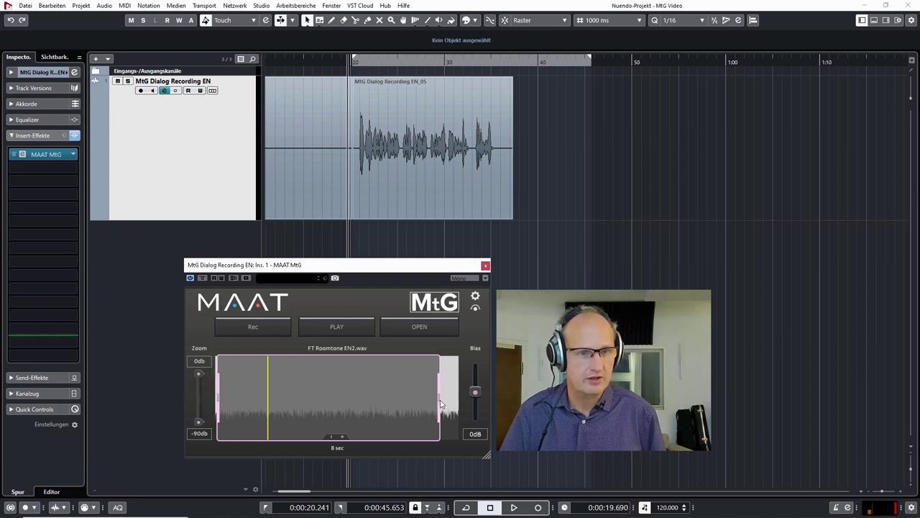
{"action": "left_click_drag", "start_coordinate": [437, 406], "coordinate": [454, 399]}
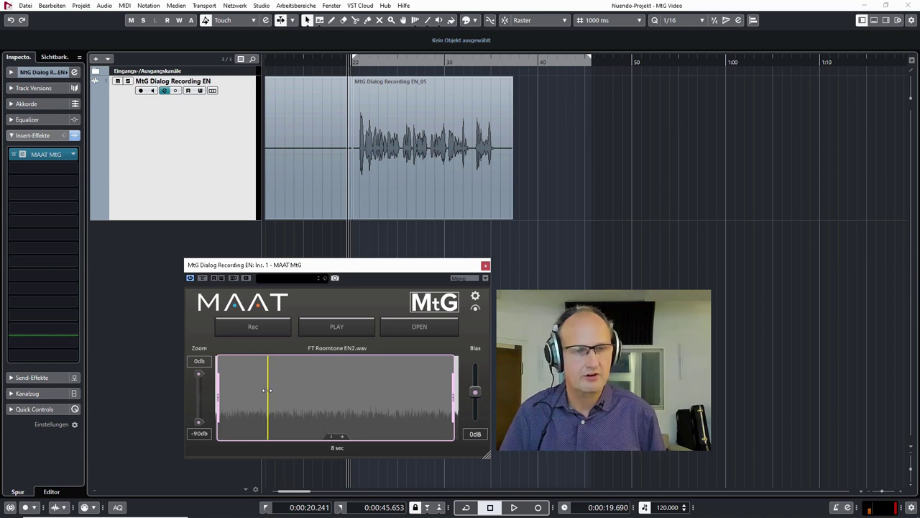
{"action": "left_click_drag", "start_coordinate": [268, 391], "coordinate": [317, 397]}
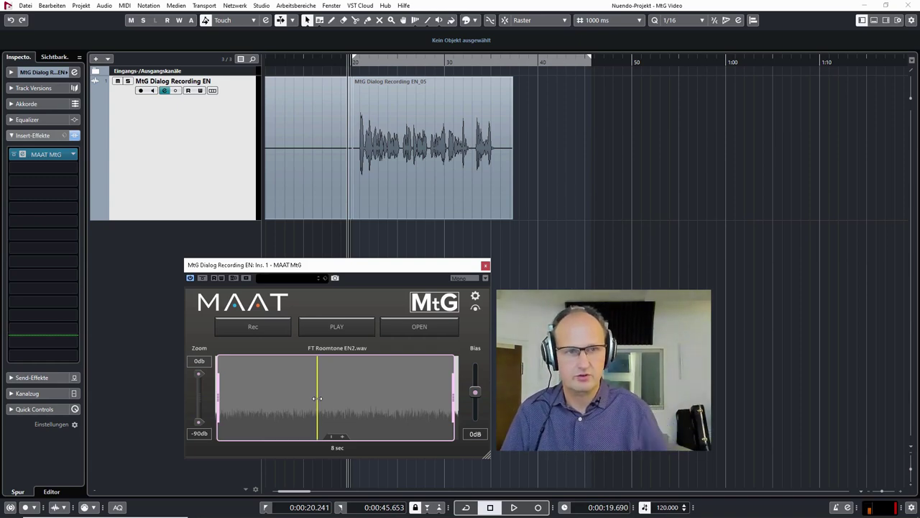
{"action": "left_click", "coordinate": [335, 329]}
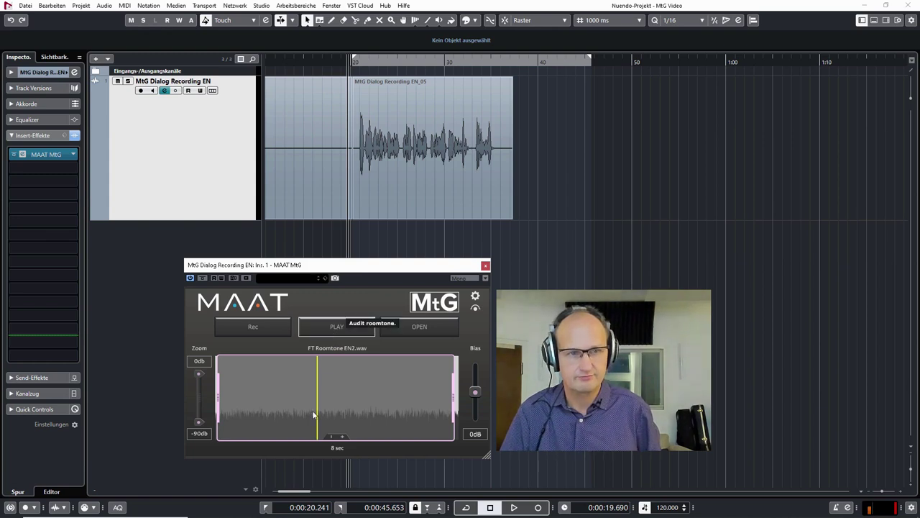
{"action": "mouse_move", "coordinate": [317, 390]}
{"action": "left_mouse_down"}
{"action": "mouse_move", "coordinate": [386, 389]}
{"action": "mouse_move", "coordinate": [312, 390]}
{"action": "left_mouse_up"}
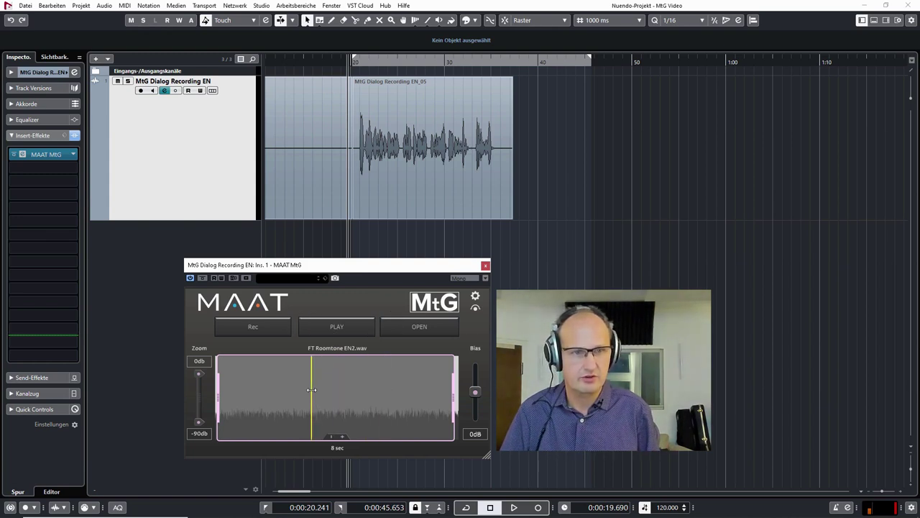
{"action": "left_click", "coordinate": [331, 326]}
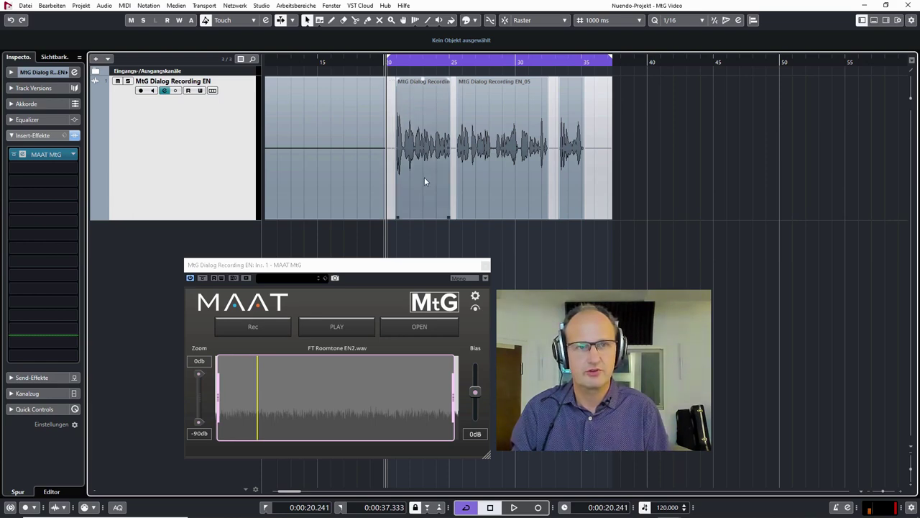
Delete the short dialogue event near the end and play back the passage to hear the gap filled.
{"action": "left_click", "coordinate": [555, 190]}
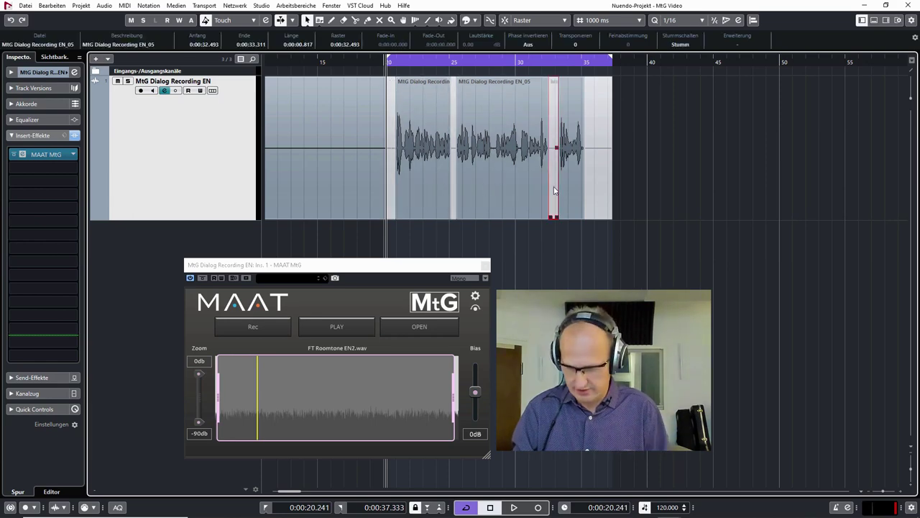
{"action": "key", "text": "Delete"}
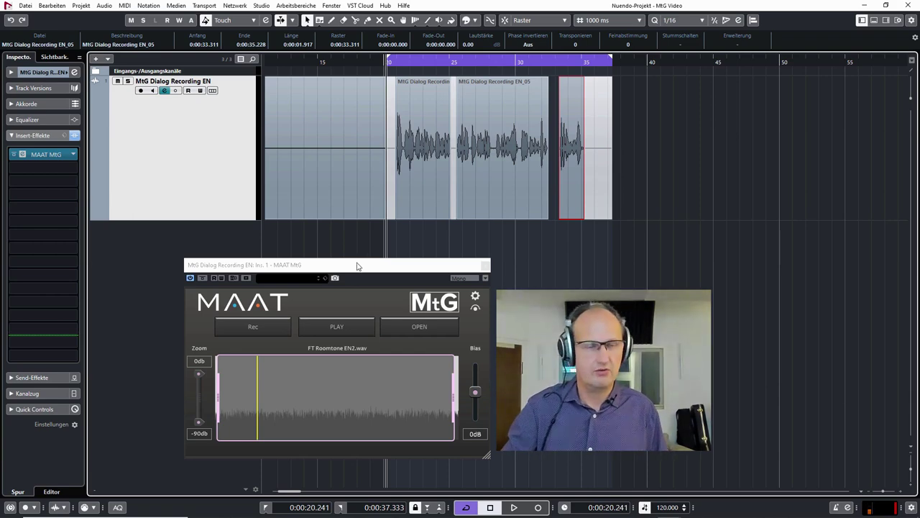
{"action": "key", "text": "space"}
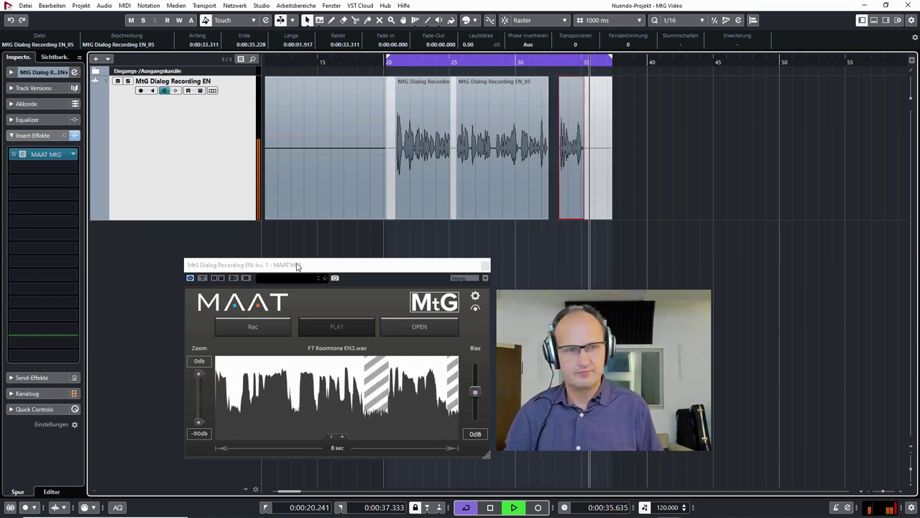
Stop playback and return MtG from the room tone EDIT view to the hatched gap-fill display.
{"action": "key", "text": "space"}
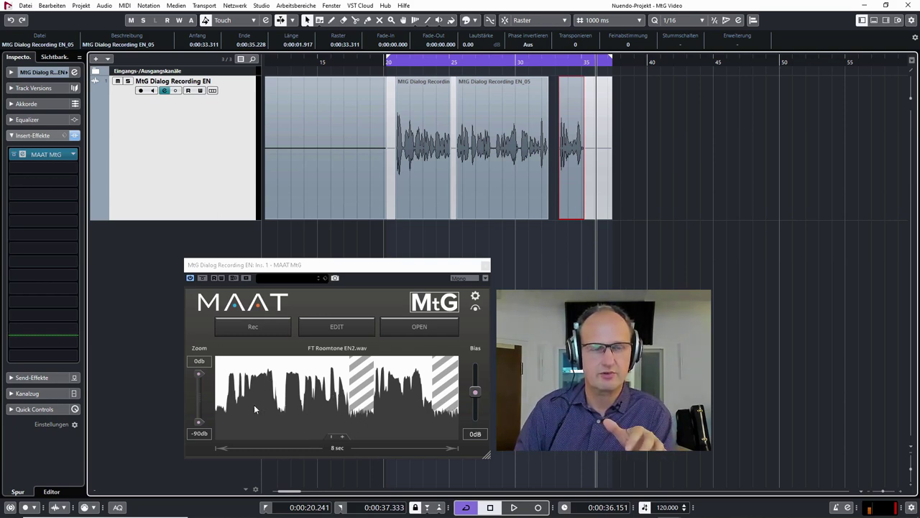
{"action": "left_click", "coordinate": [333, 330]}
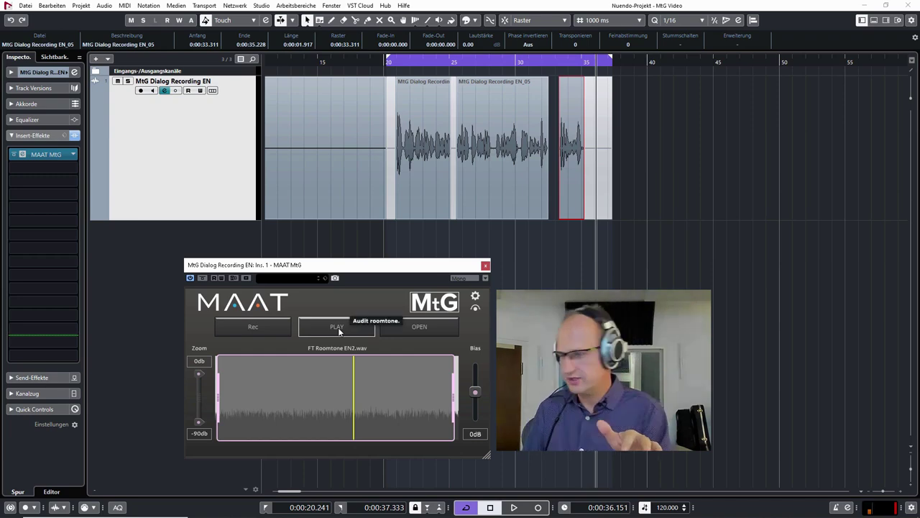
{"action": "left_click", "coordinate": [338, 327]}
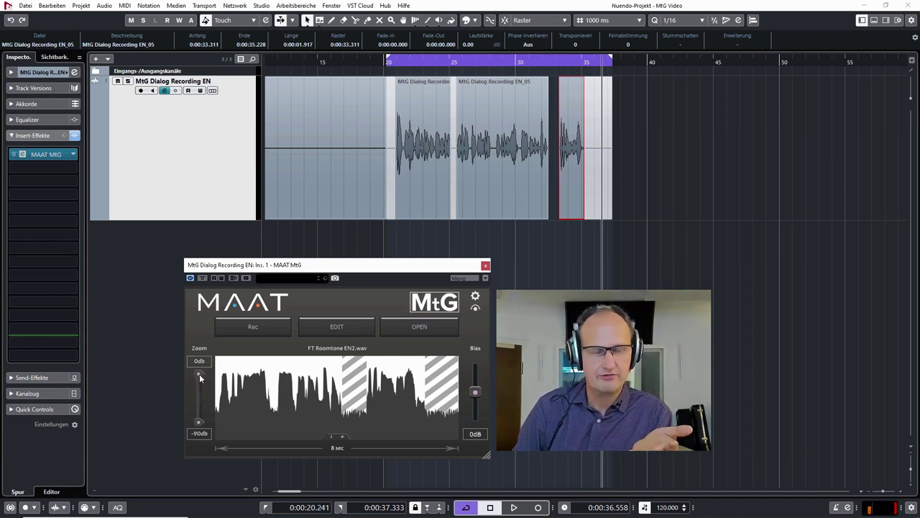
{"action": "mouse_move", "coordinate": [200, 373]}
{"action": "left_mouse_down"}
{"action": "mouse_move", "coordinate": [200, 392]}
{"action": "mouse_move", "coordinate": [207, 366]}
{"action": "left_mouse_up"}
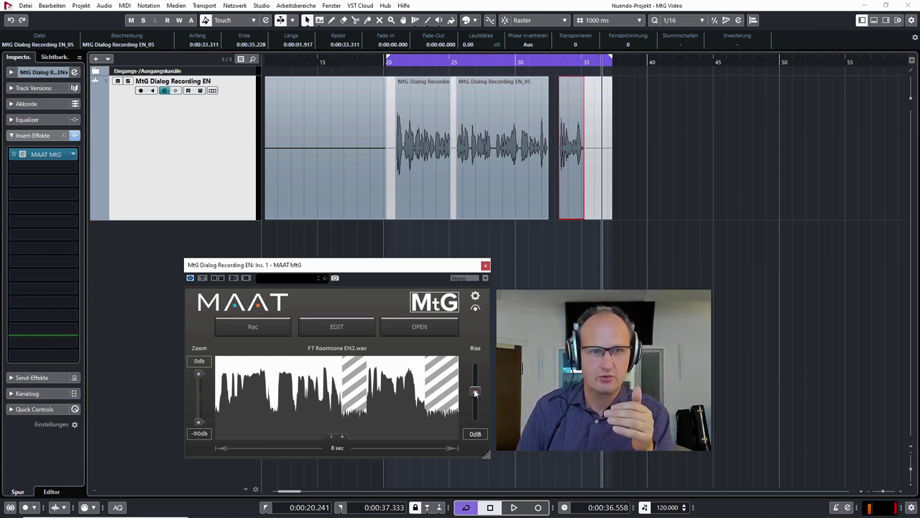
{"action": "left_click_drag", "start_coordinate": [476, 392], "coordinate": [482, 393]}
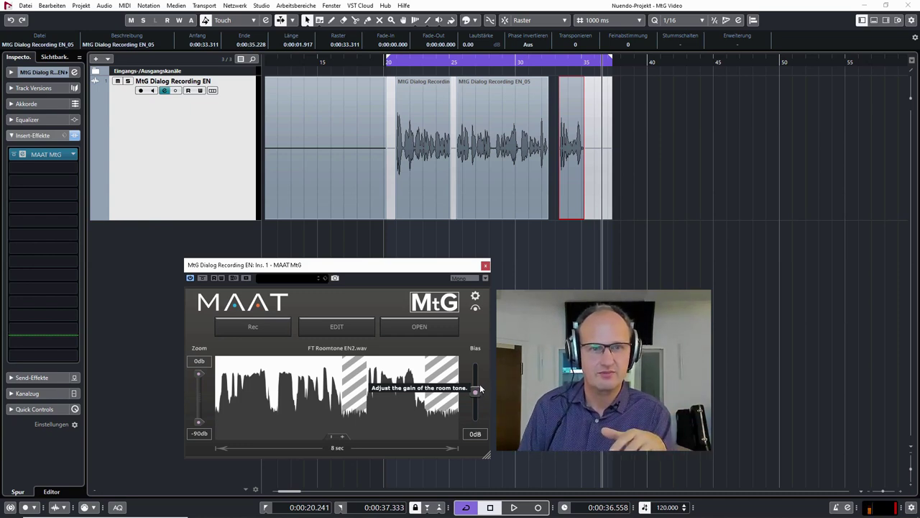
{"action": "mouse_move", "coordinate": [478, 392]}
{"action": "left_mouse_down"}
{"action": "mouse_move", "coordinate": [480, 370]}
{"action": "mouse_move", "coordinate": [483, 391]}
{"action": "left_mouse_up"}
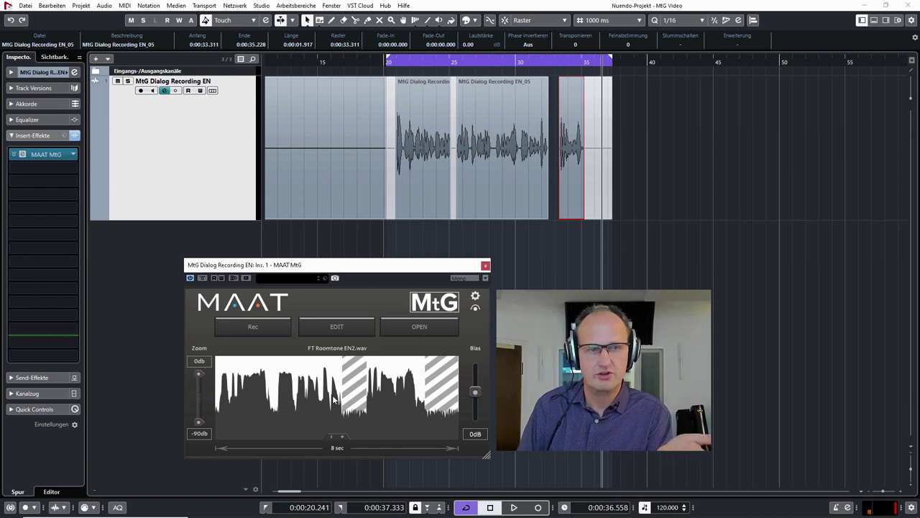
{"action": "left_click", "coordinate": [215, 191]}
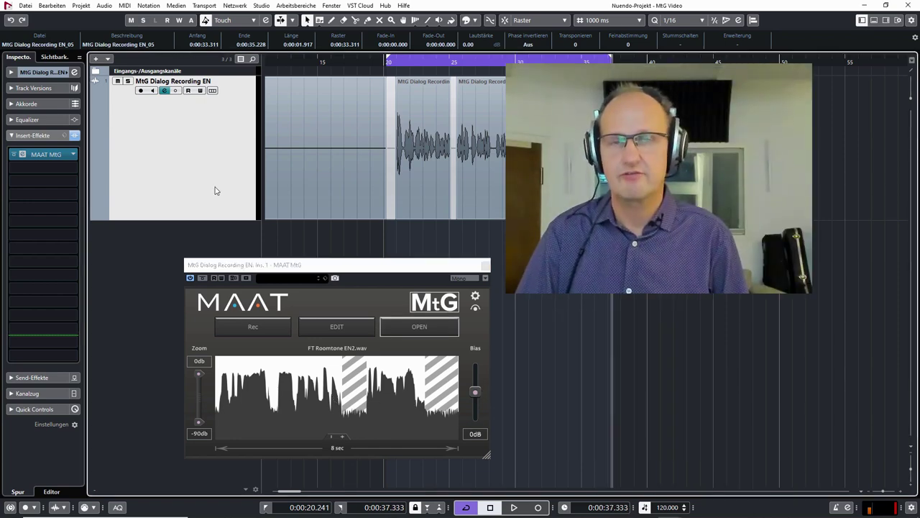